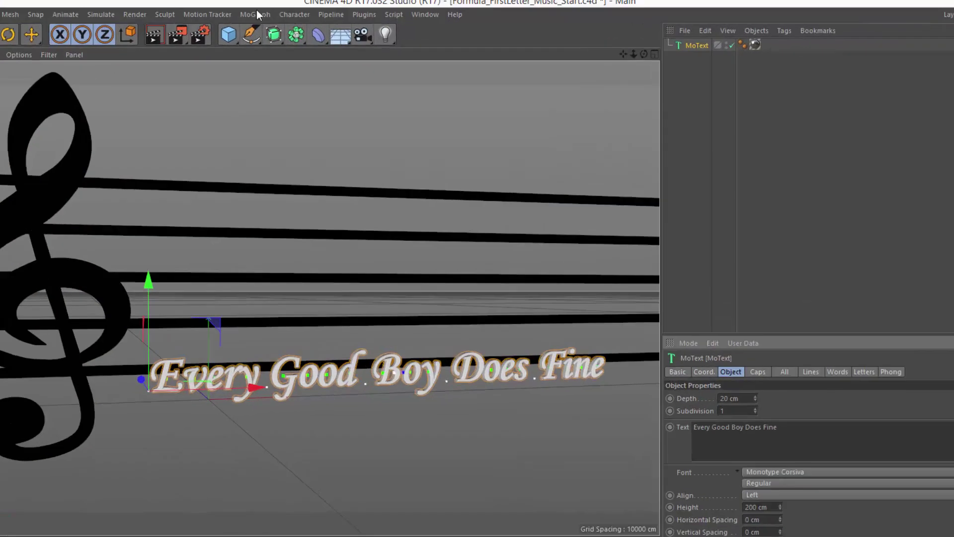
- Add a Formula effector to the Every Good Boy Does Fine MoText from the MoGraph effector menu
{"action": "left_click", "coordinate": [305, 17]}
{"action": "mouse_move", "coordinate": [307, 36]}
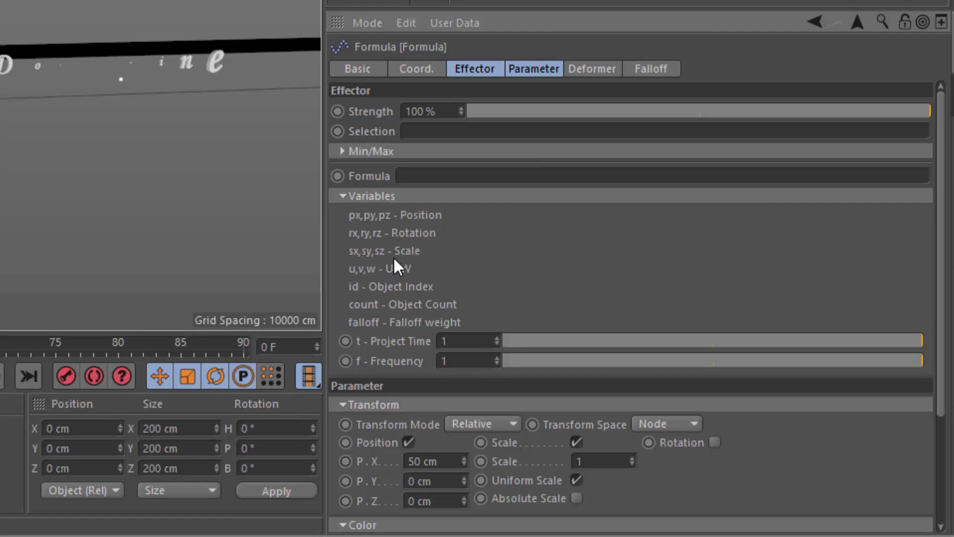
- Enter u as the Formula effector's formula and confirm it
{"action": "type", "text": "u"}
{"action": "key", "text": "Return"}
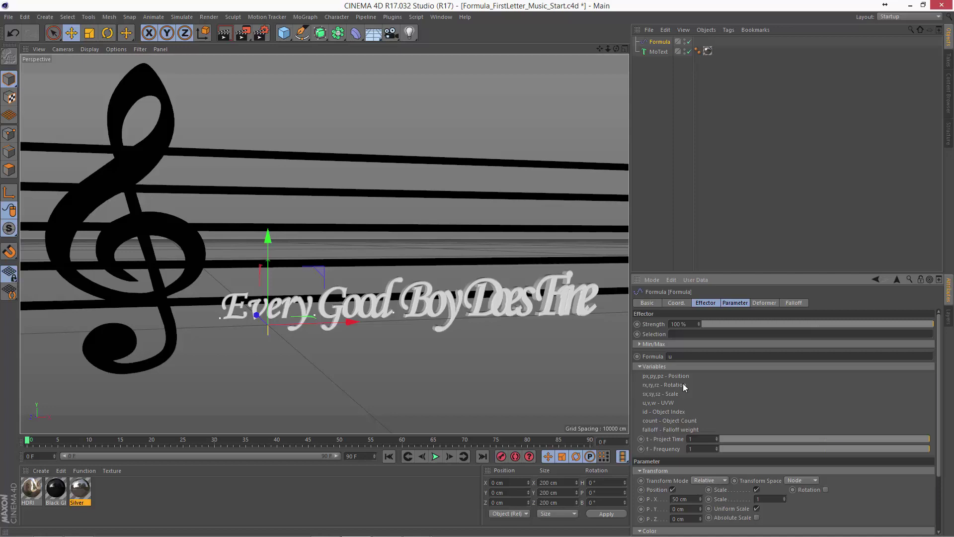
- Set the MoText's Shader Indexing to Word Letter Index
{"action": "left_click", "coordinate": [659, 52]}
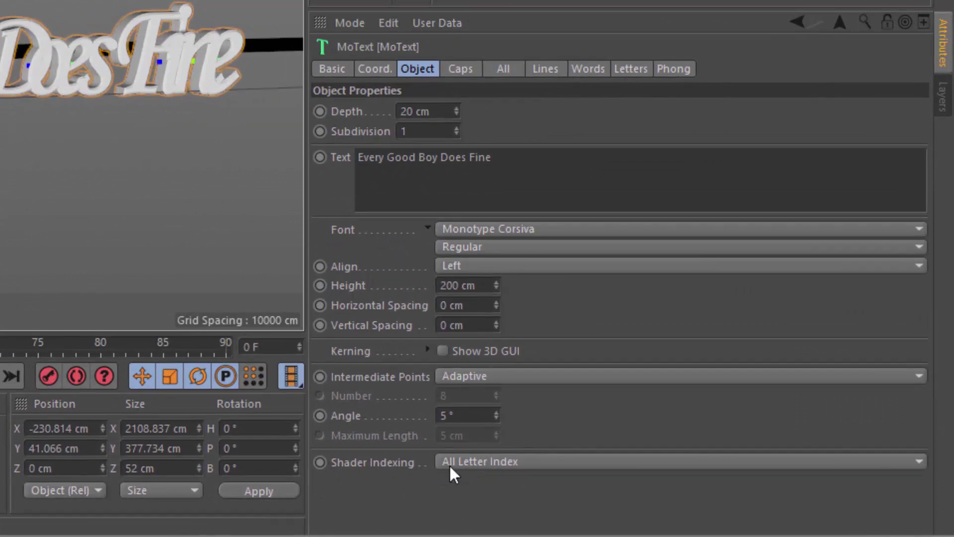
{"action": "left_click", "coordinate": [478, 462]}
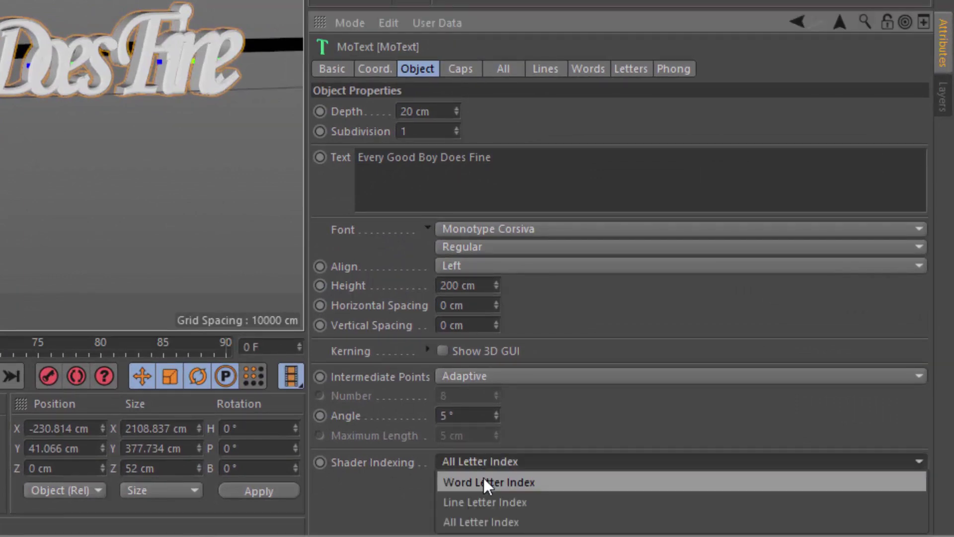
{"action": "left_click", "coordinate": [484, 478]}
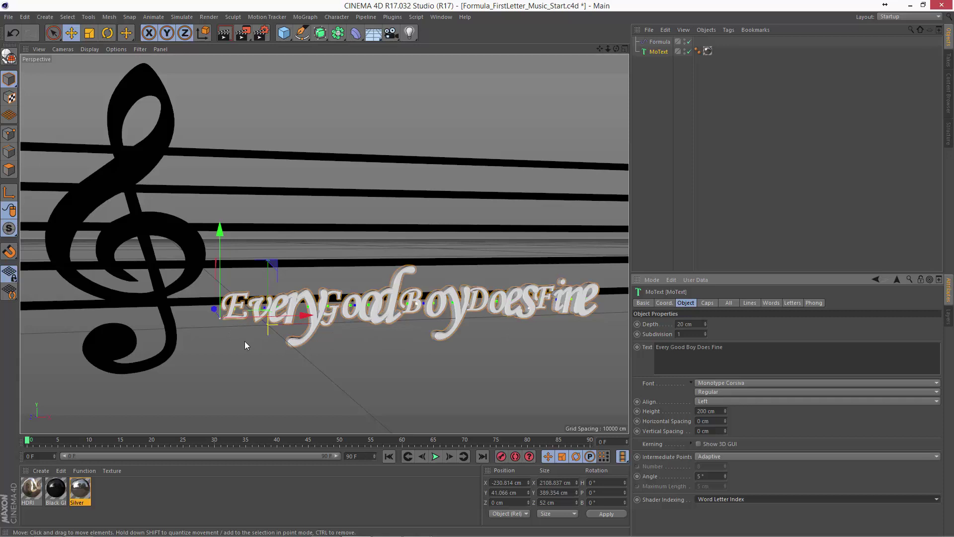
- Append =0 to the Formula effector's formula so it reads u=0
{"action": "left_click", "coordinate": [659, 42]}
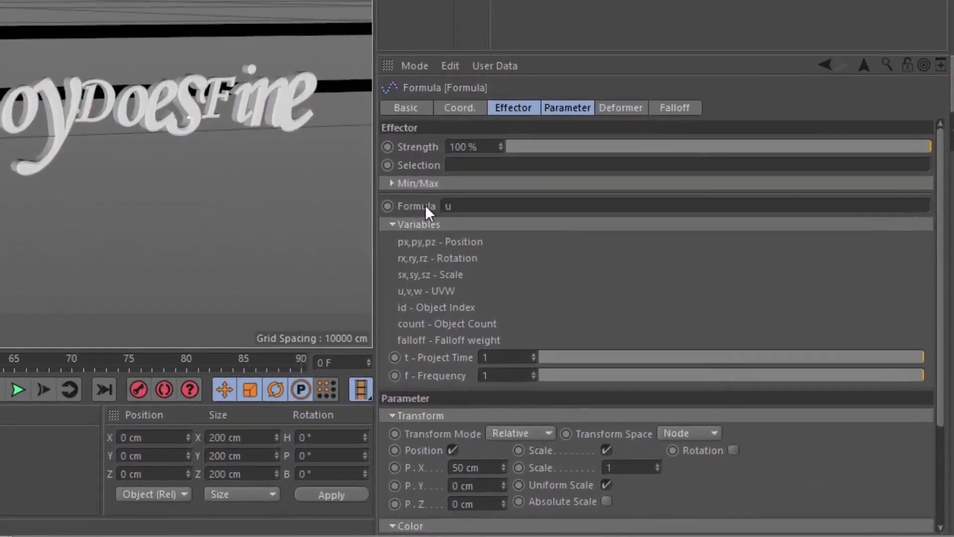
{"action": "left_click", "coordinate": [679, 357]}
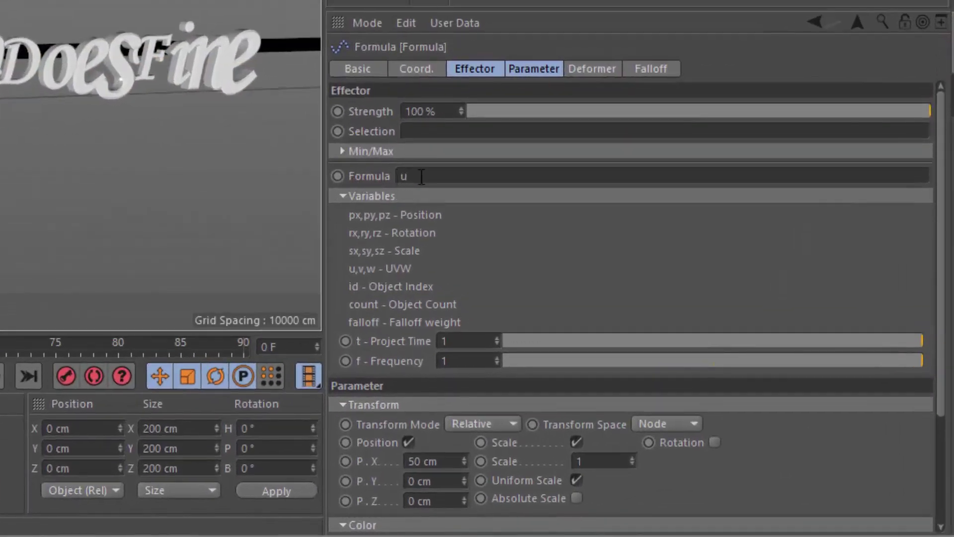
{"action": "type", "text": "=0"}
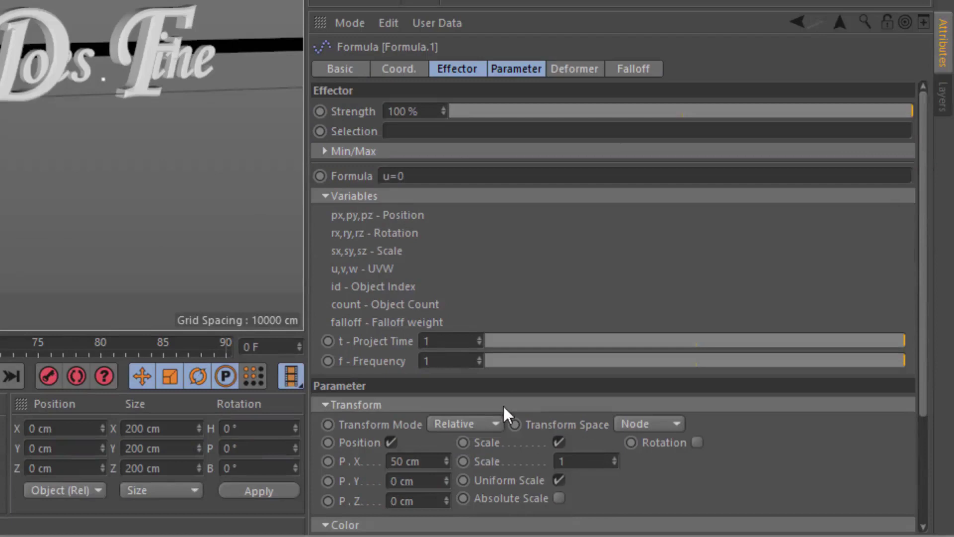
- Set Formula.1's formula to u>0 and its uniform scale to -1
{"action": "left_click", "coordinate": [399, 177]}
{"action": "key", "text": "BackSpace"}
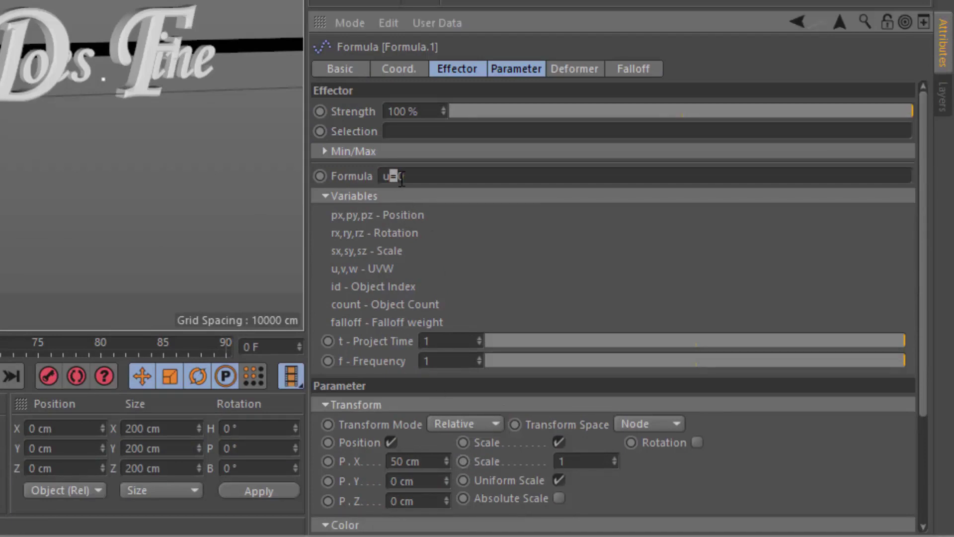
{"action": "type", "text": ">"}
{"action": "key", "text": "Return"}
{"action": "left_click", "coordinate": [578, 460]}
{"action": "type", "text": "-1"}
{"action": "key", "text": "Return"}
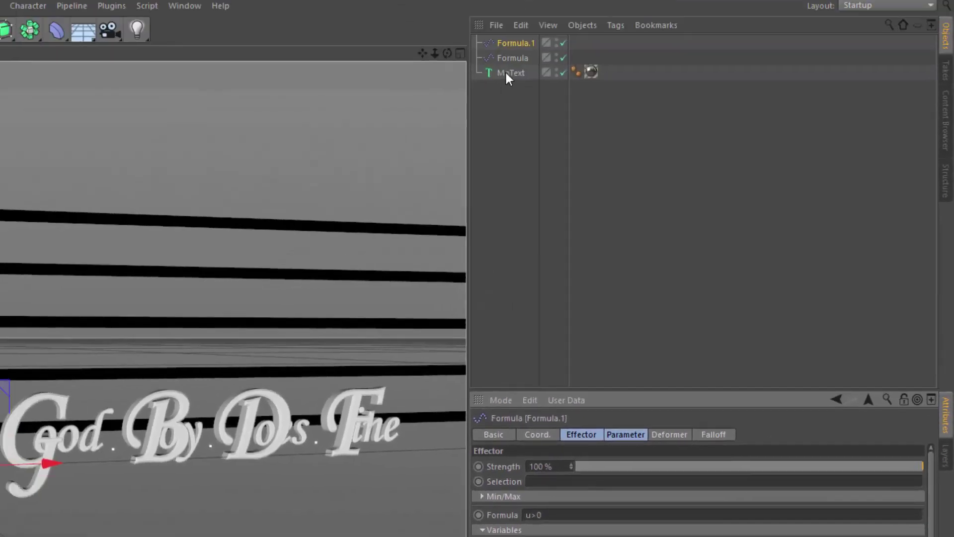
- Add Formula.1 to the MoText's letter effectors list
{"action": "left_click", "coordinate": [507, 72]}
{"action": "left_click", "coordinate": [712, 434]}
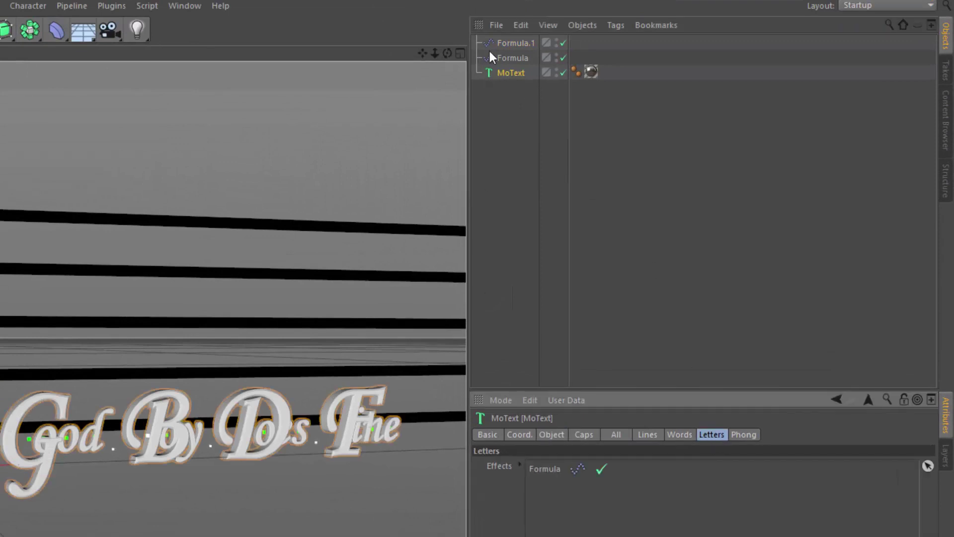
{"action": "left_click_drag", "start_coordinate": [505, 47], "coordinate": [548, 472]}
- Preview both Formula effectors at 12% strength, then restore them to 100%
{"action": "left_click", "coordinate": [516, 42], "text": "ctrl"}
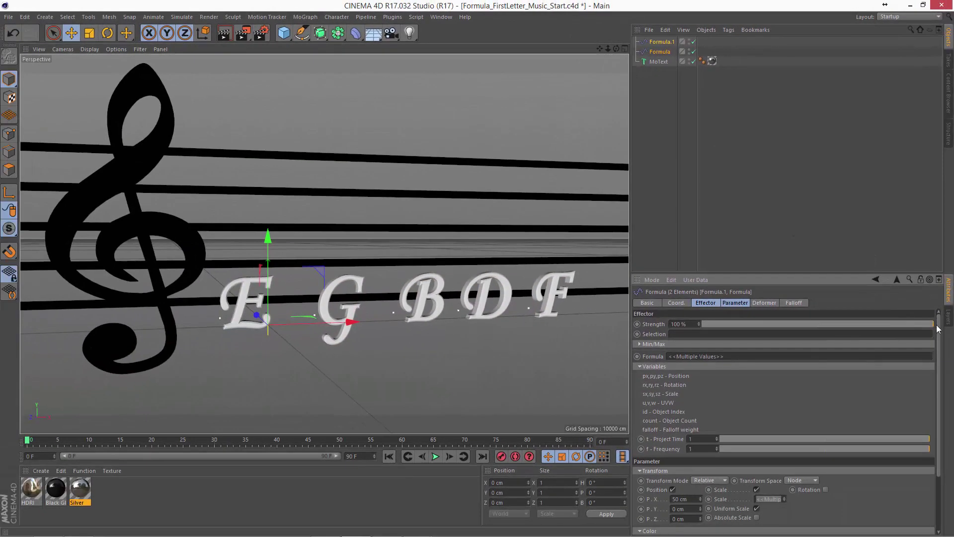
{"action": "left_click_drag", "start_coordinate": [932, 323], "coordinate": [696, 338]}
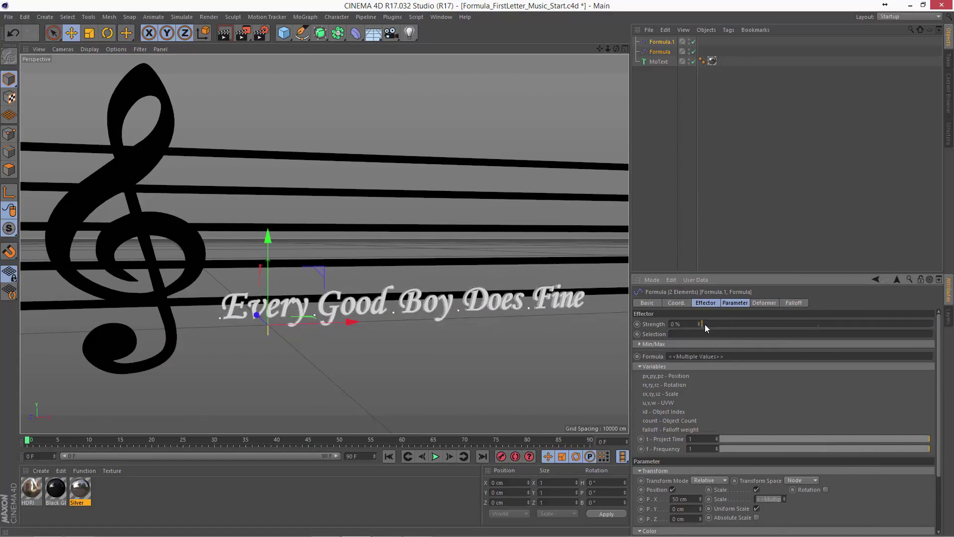
{"action": "left_click_drag", "start_coordinate": [705, 324], "coordinate": [952, 342]}
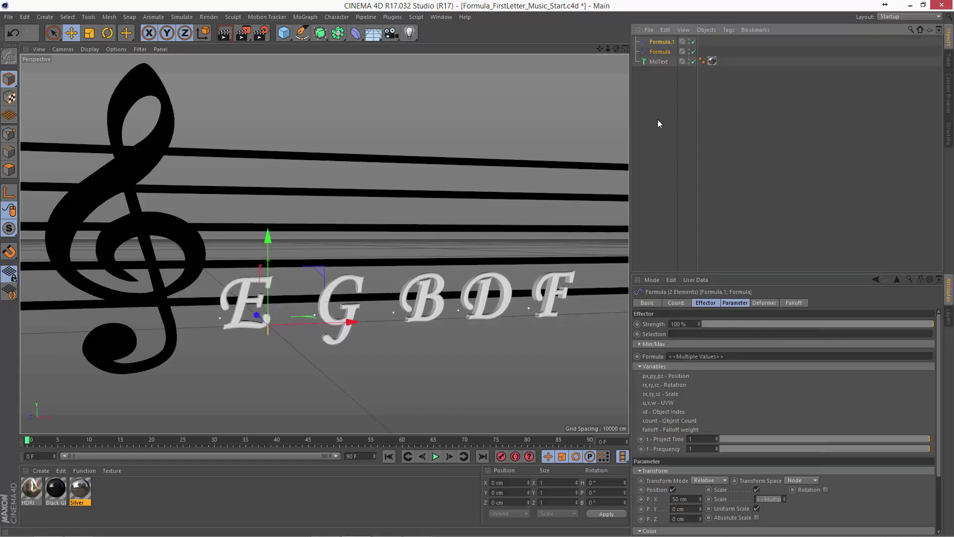
- Add a Step effector to the MoText
{"action": "left_click", "coordinate": [657, 61]}
{"action": "left_click", "coordinate": [772, 303]}
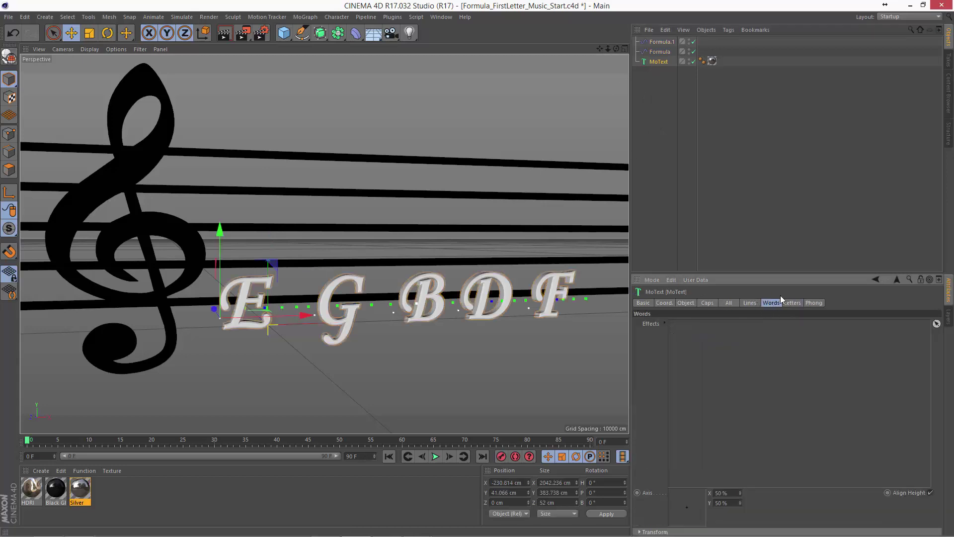
{"action": "left_click", "coordinate": [305, 17]}
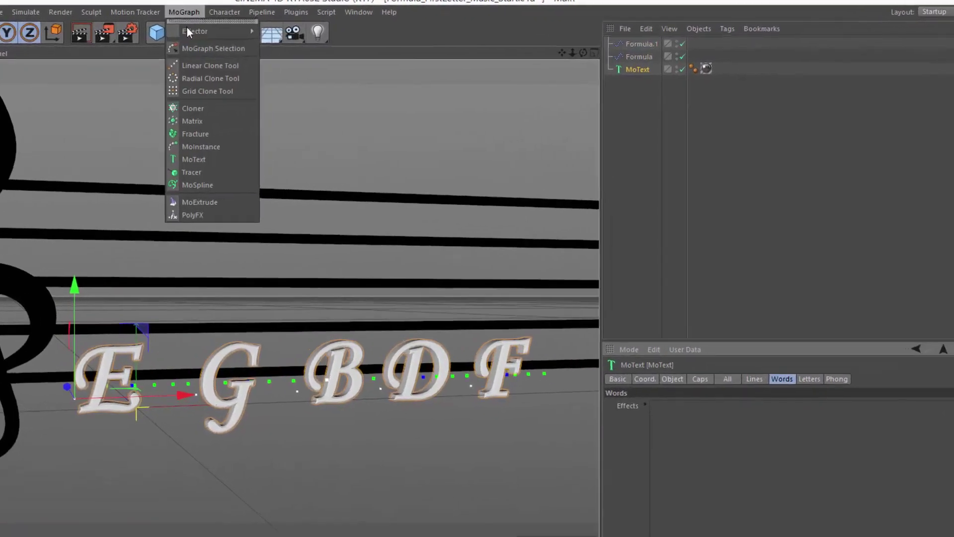
{"action": "mouse_move", "coordinate": [188, 31]}
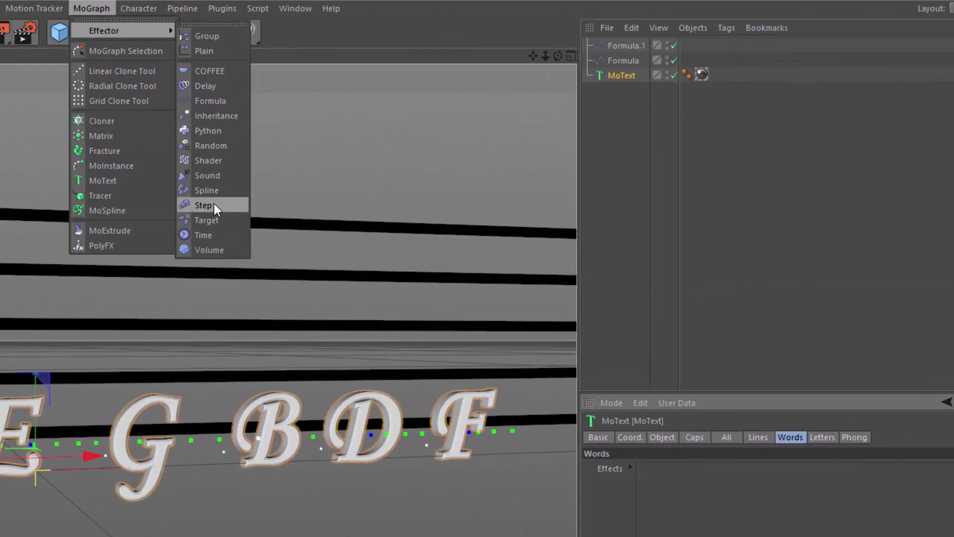
{"action": "left_click", "coordinate": [214, 204]}
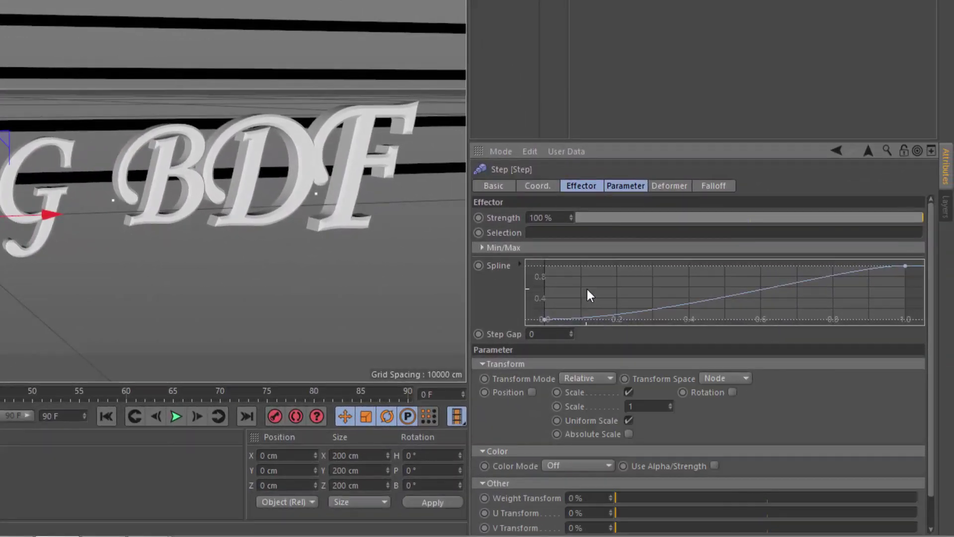
- Set the Step spline to the Linear preset and turn off its Scale transform
{"action": "right_click", "coordinate": [588, 288]}
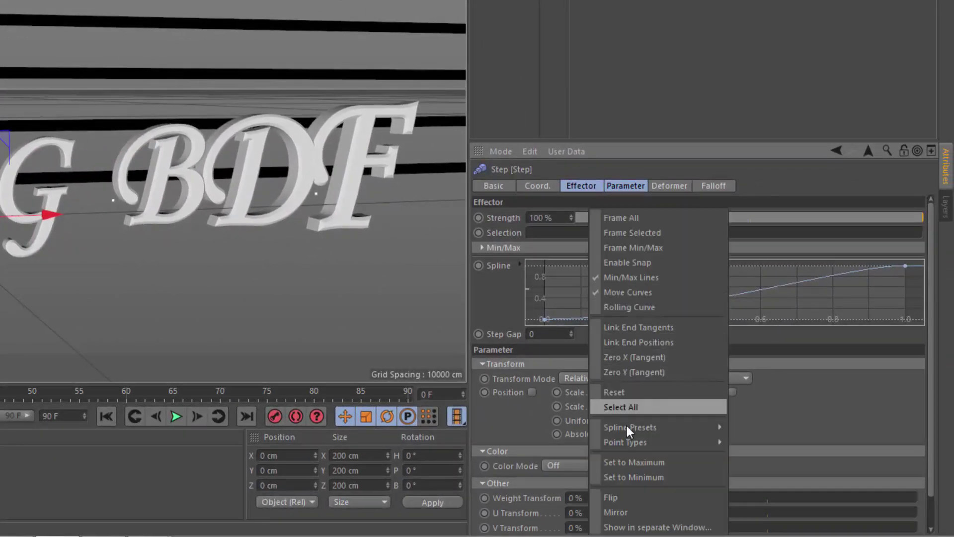
{"action": "mouse_move", "coordinate": [628, 429]}
{"action": "left_click", "coordinate": [745, 423]}
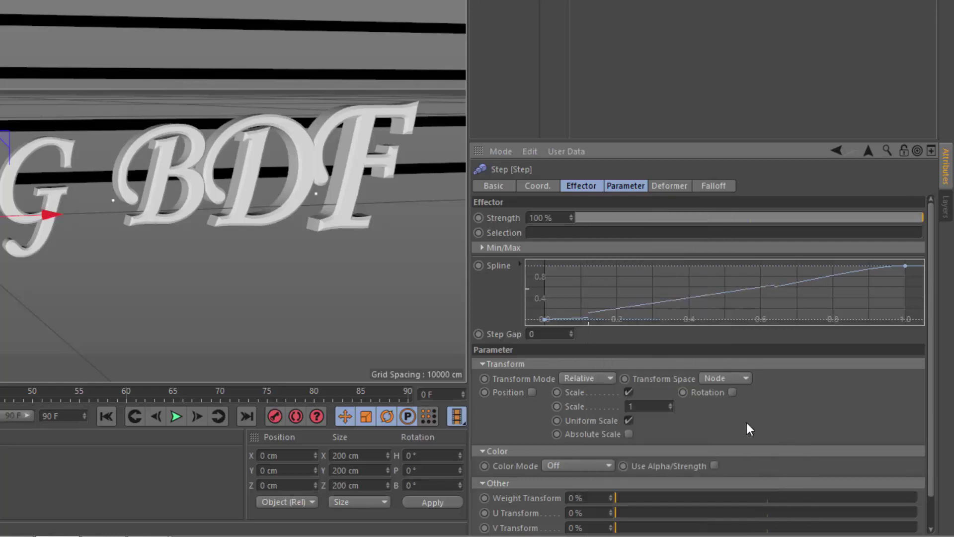
{"action": "left_click", "coordinate": [629, 392]}
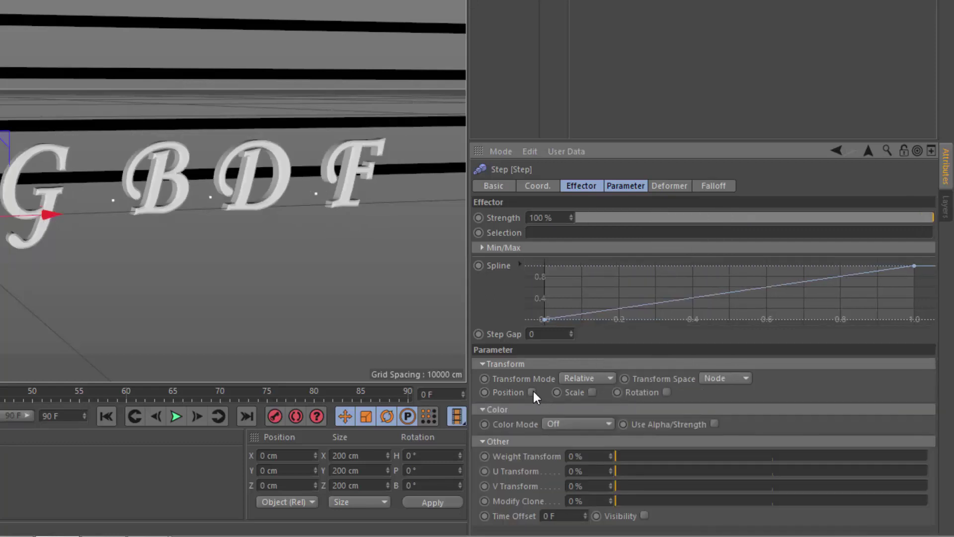
- Enable Step position, raise P.Y to about 840 cm, and preview strength on all three effectors
{"action": "left_click", "coordinate": [532, 392]}
{"action": "left_click_drag", "start_coordinate": [573, 421], "coordinate": [573, 362]}
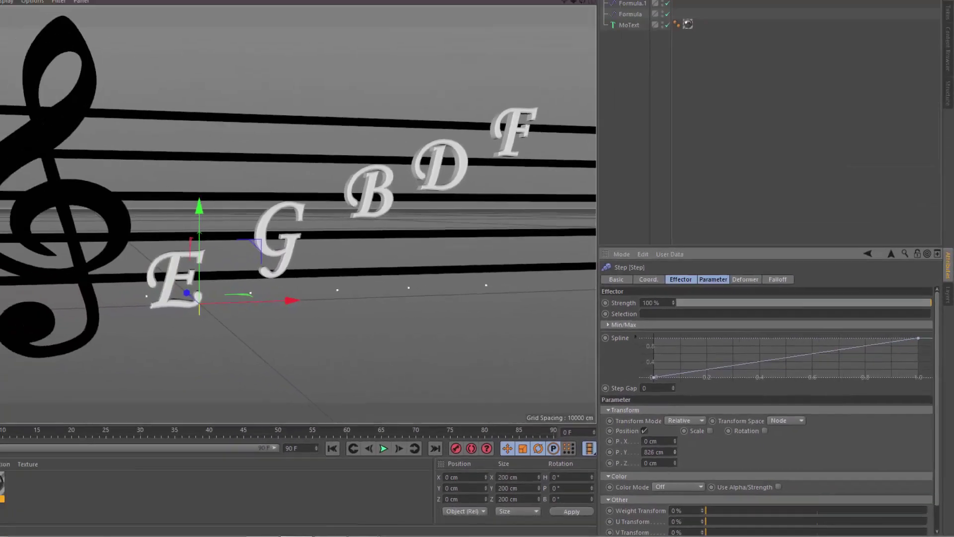
{"action": "left_click_drag", "start_coordinate": [674, 452], "coordinate": [675, 450]}
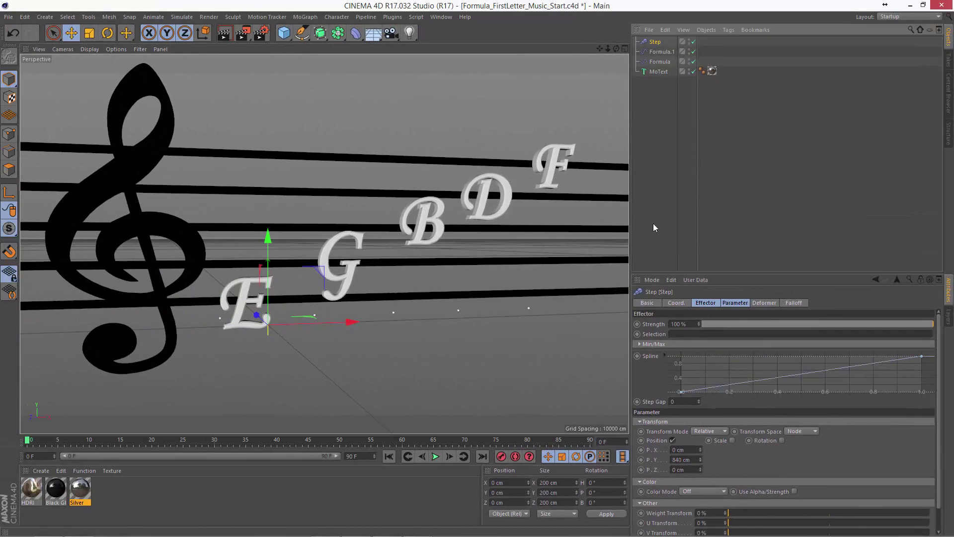
{"action": "left_click", "coordinate": [661, 62], "text": "shift"}
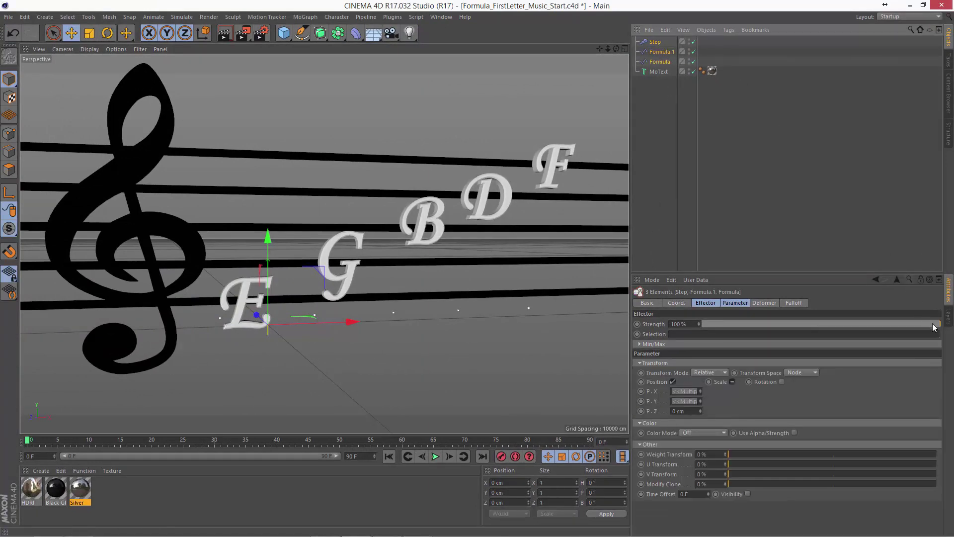
{"action": "left_click_drag", "start_coordinate": [933, 324], "coordinate": [947, 348]}
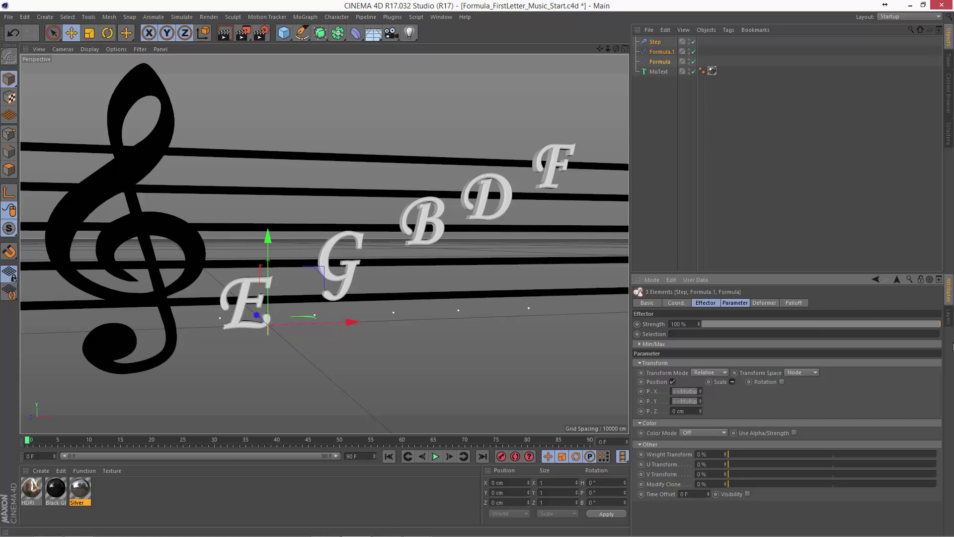
- Replace the MoText text with 'Good Bikes Don't Fall Apart'
{"action": "left_click", "coordinate": [655, 71]}
{"action": "left_click", "coordinate": [686, 303]}
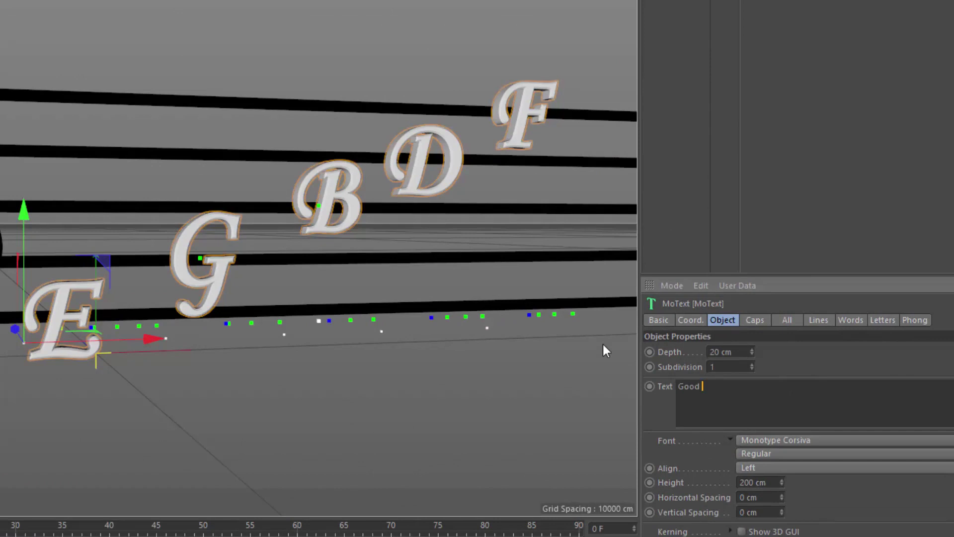
{"action": "type", "text": "s Don't fal"}
{"action": "key", "text": "BackSpace"}
{"action": "key", "text": "BackSpace"}
{"action": "key", "text": "BackSpace"}
{"action": "type", "text": "Fall Apar"}
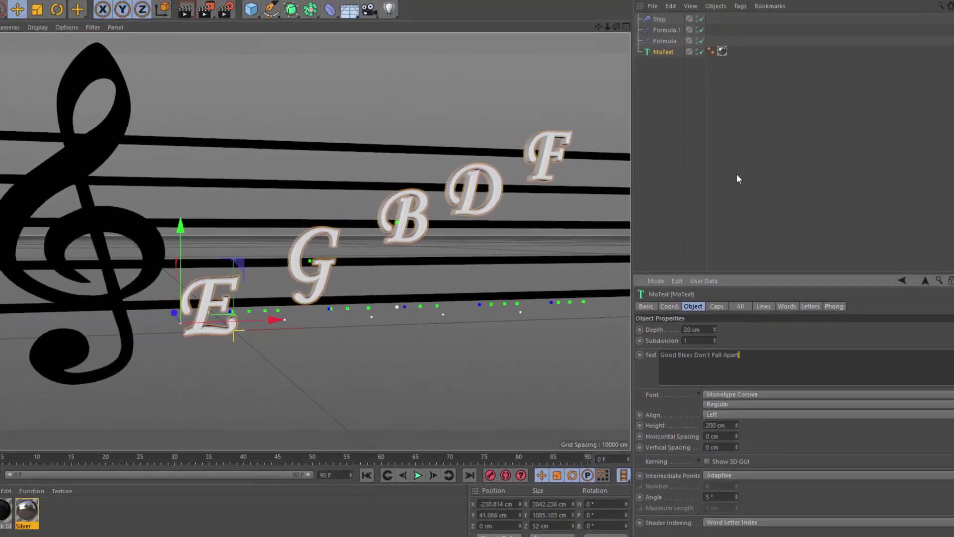
{"action": "left_click", "coordinate": [728, 179]}
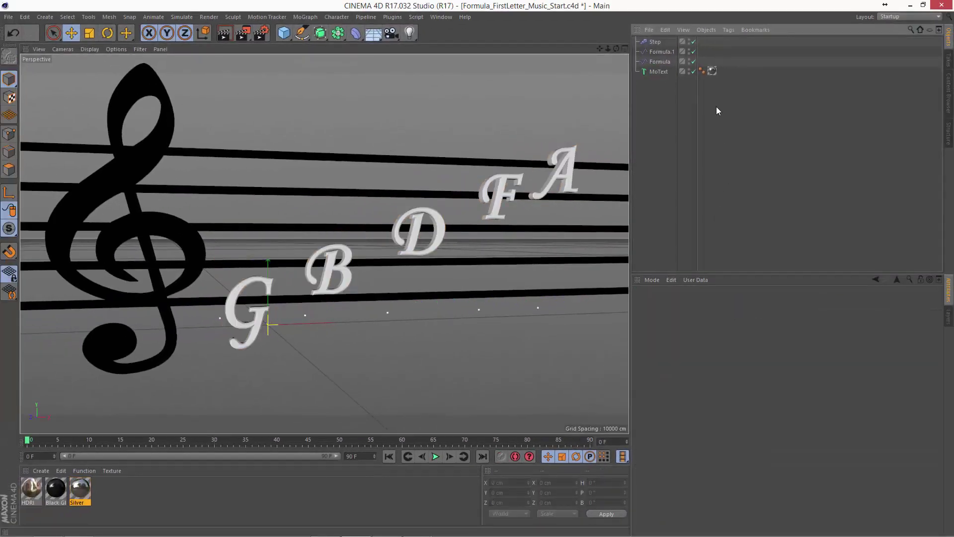
{"action": "left_click", "coordinate": [660, 61]}
{"action": "left_click", "coordinate": [655, 41], "text": "shift"}
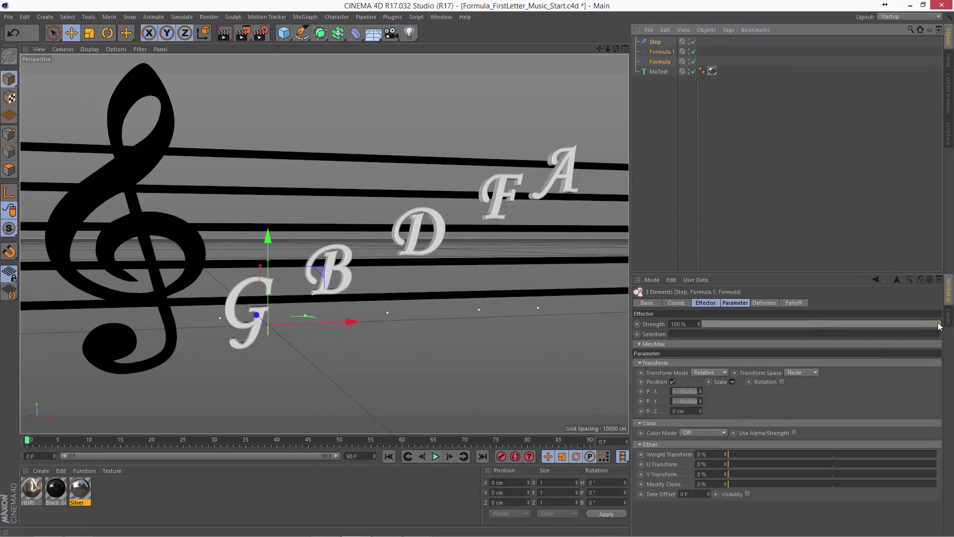
{"action": "left_click_drag", "start_coordinate": [938, 324], "coordinate": [936, 358]}
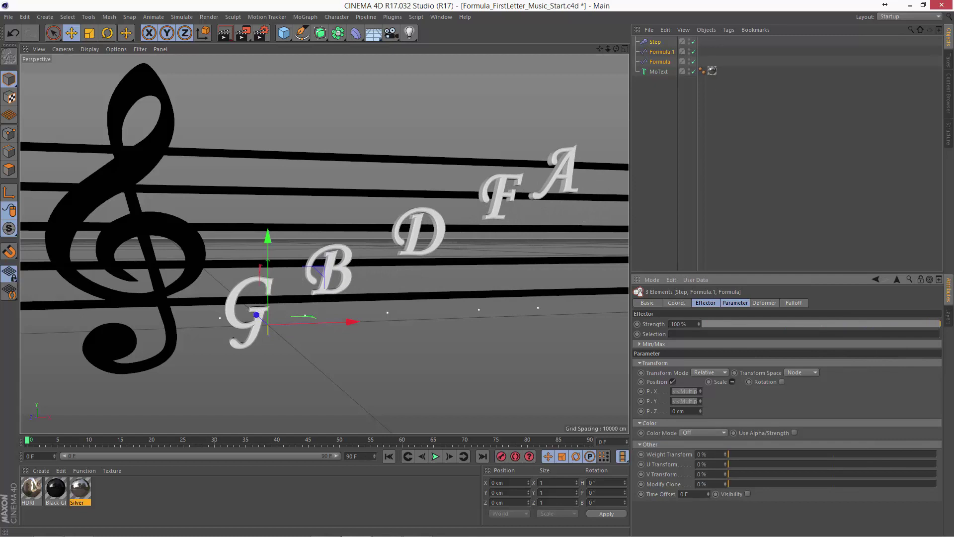